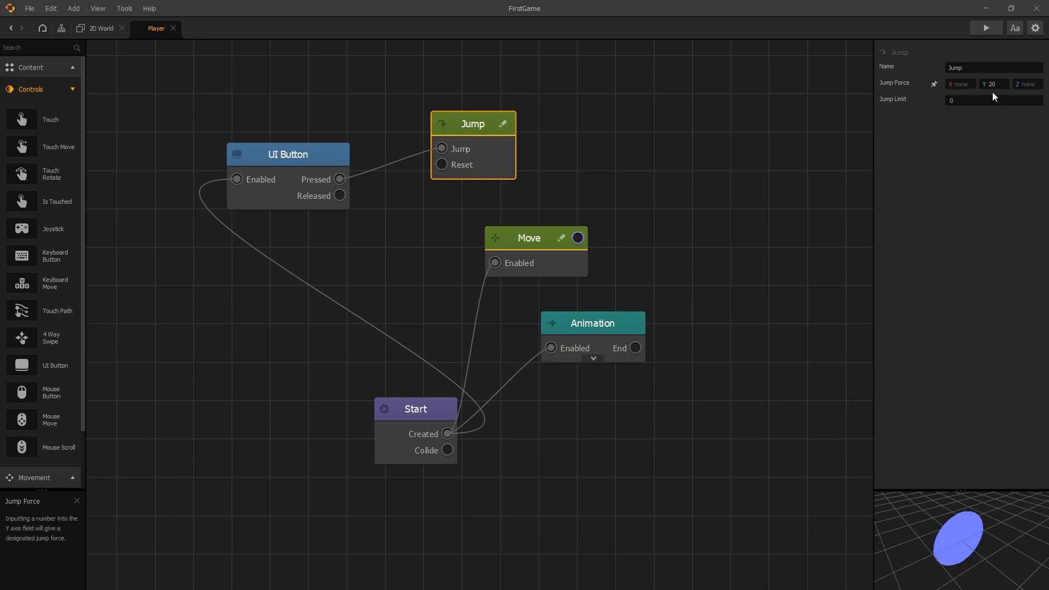
# Set the Jump node's Y jump force to 8
pyautogui.click(999, 82)
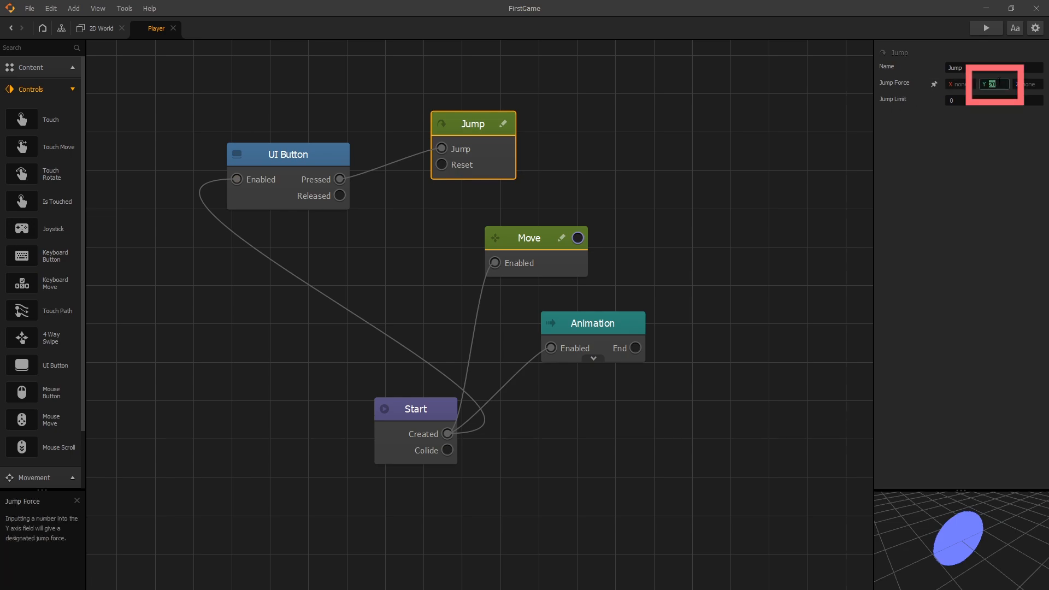
pyautogui.write('8')
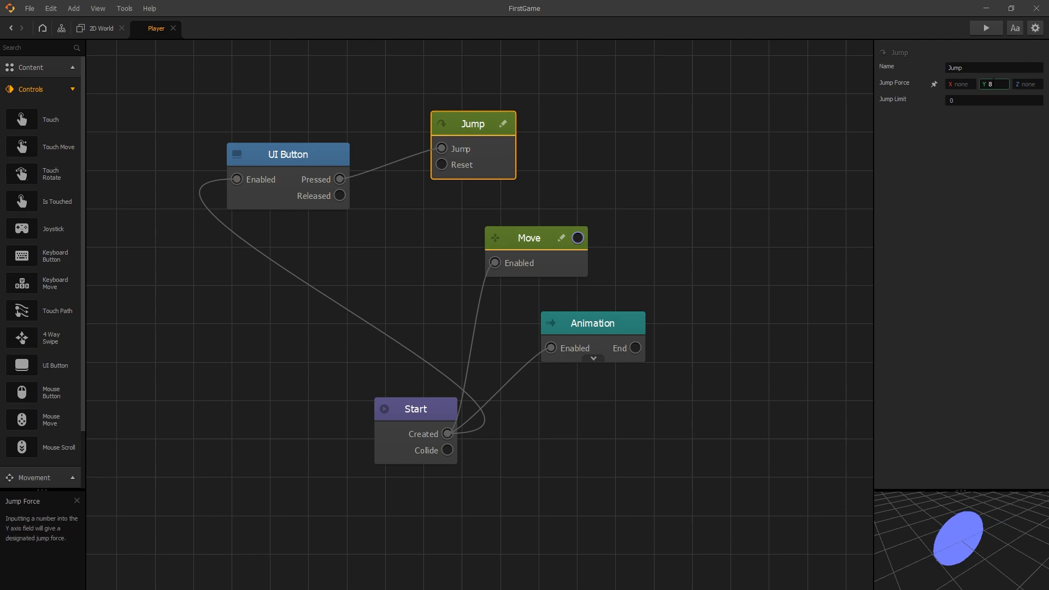
# Preview the game and make the ball jump repeatedly between the spikes to test the jump force
pyautogui.click(987, 31)
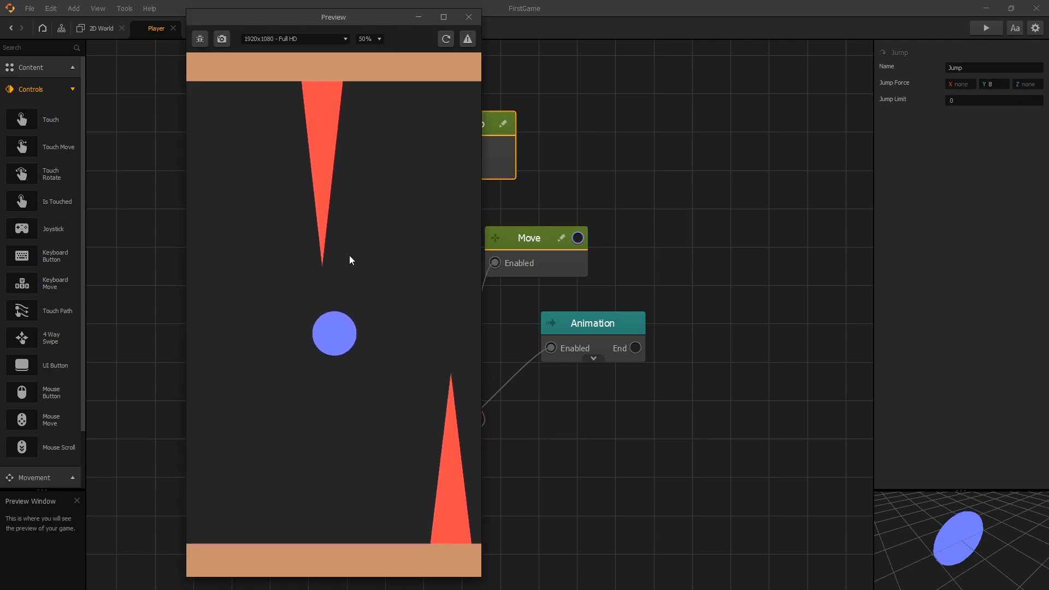
pyautogui.click(352, 260)
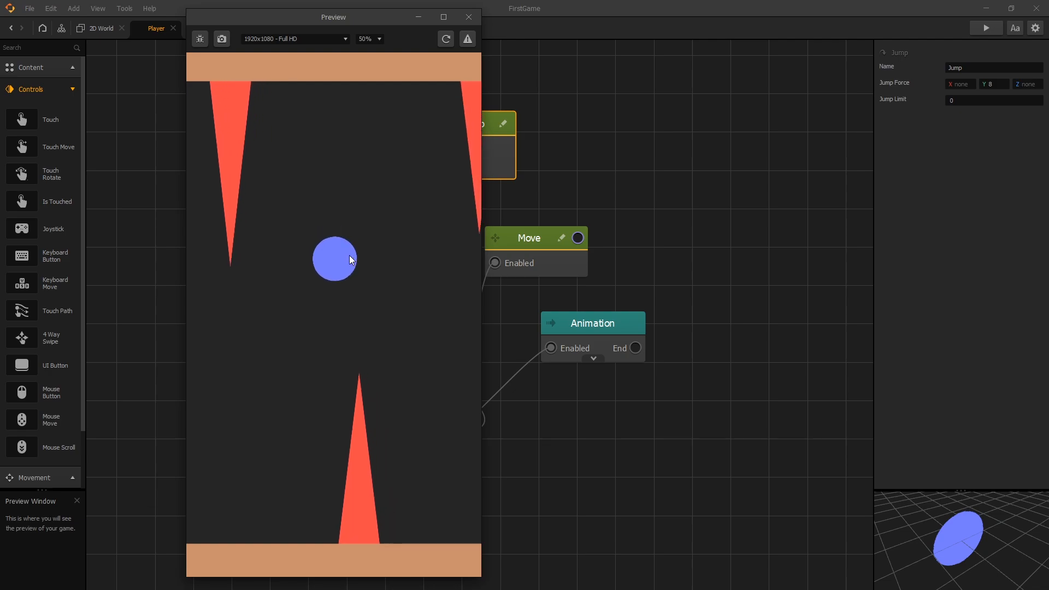
pyautogui.click(351, 260)
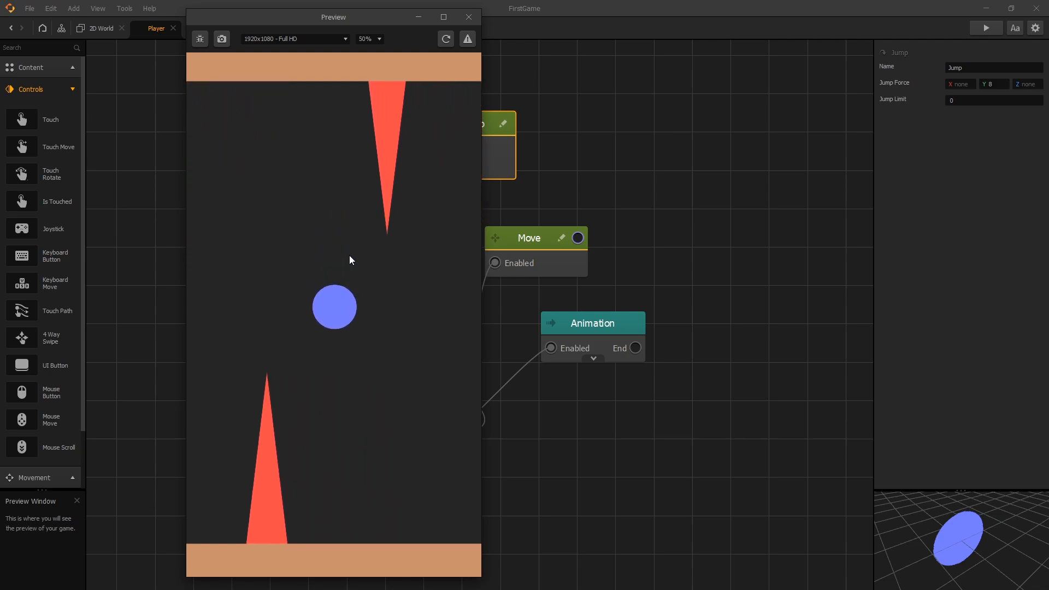
pyautogui.click(352, 260)
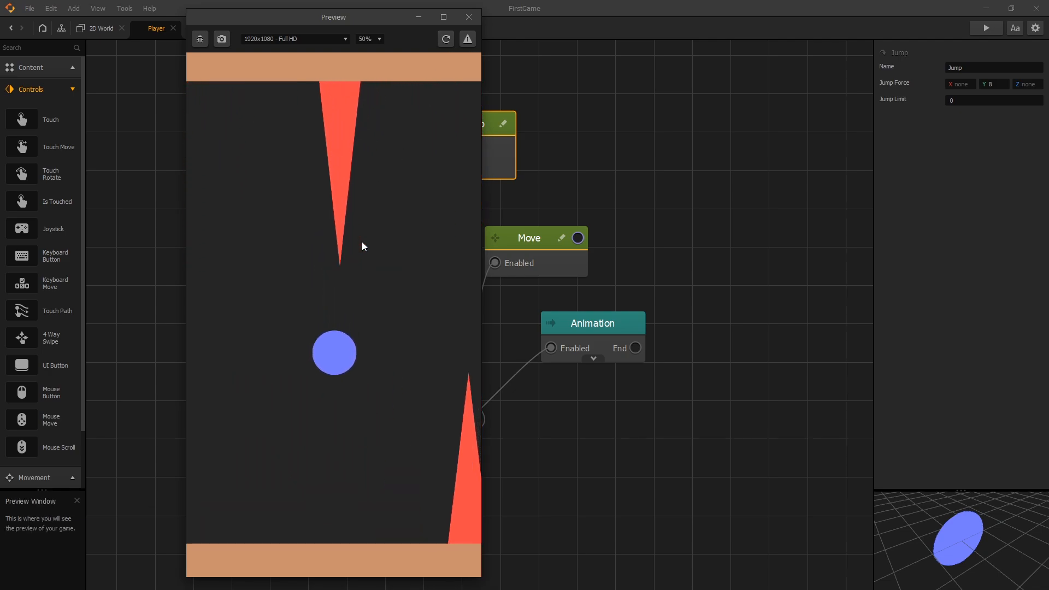
pyautogui.click(363, 245)
pyautogui.click(362, 243)
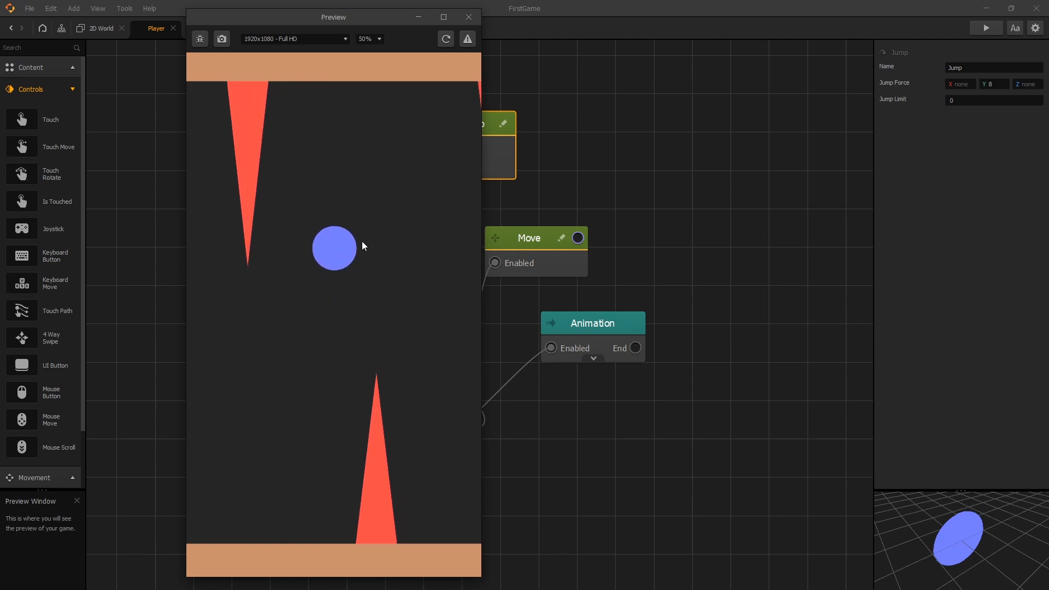
pyautogui.click(364, 245)
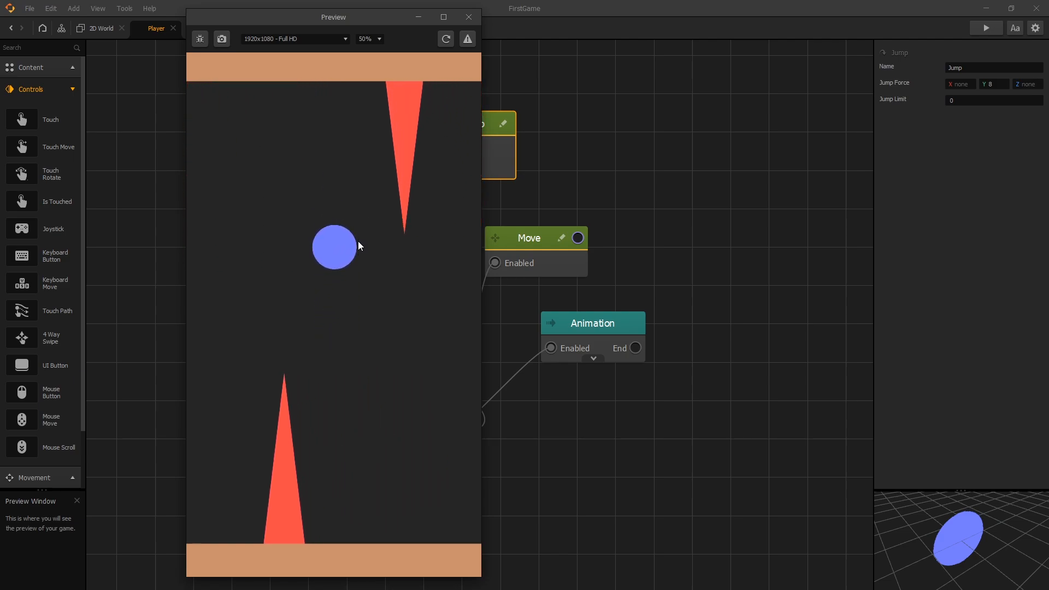
pyautogui.click(349, 244)
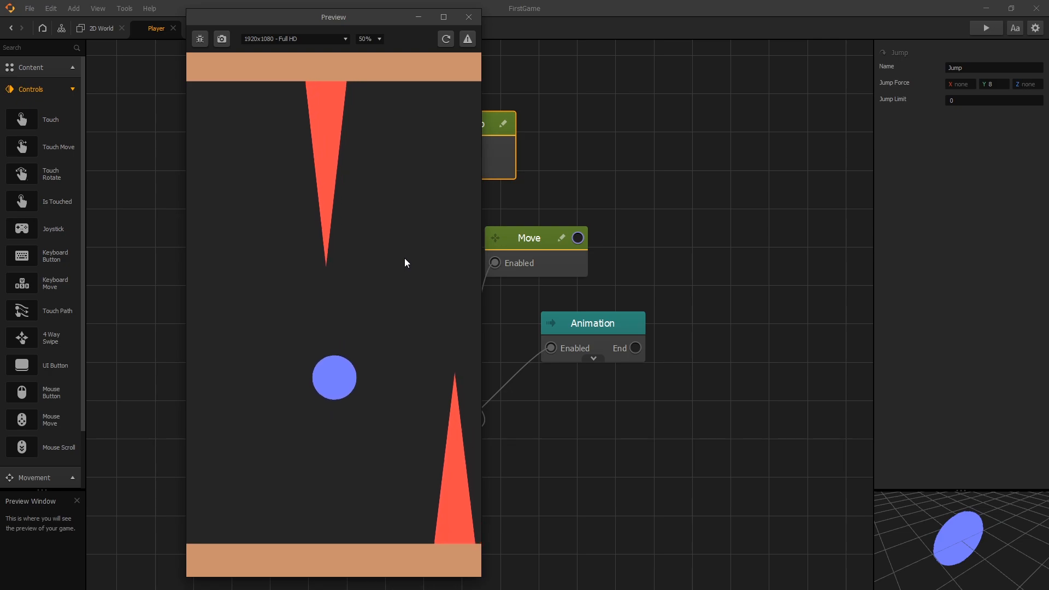
pyautogui.click(405, 259)
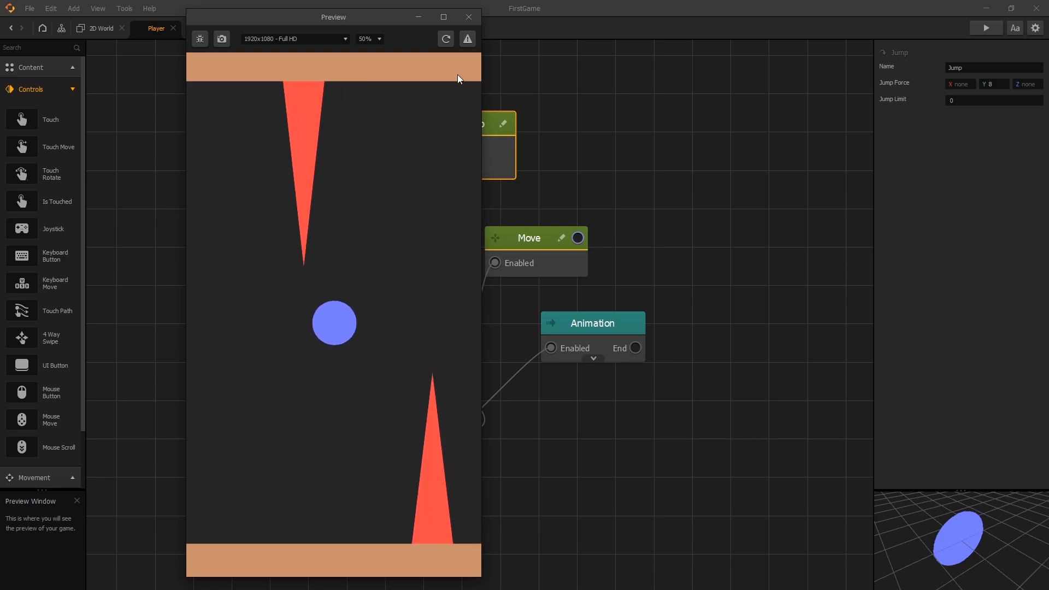
pyautogui.click(430, 204)
pyautogui.click(428, 203)
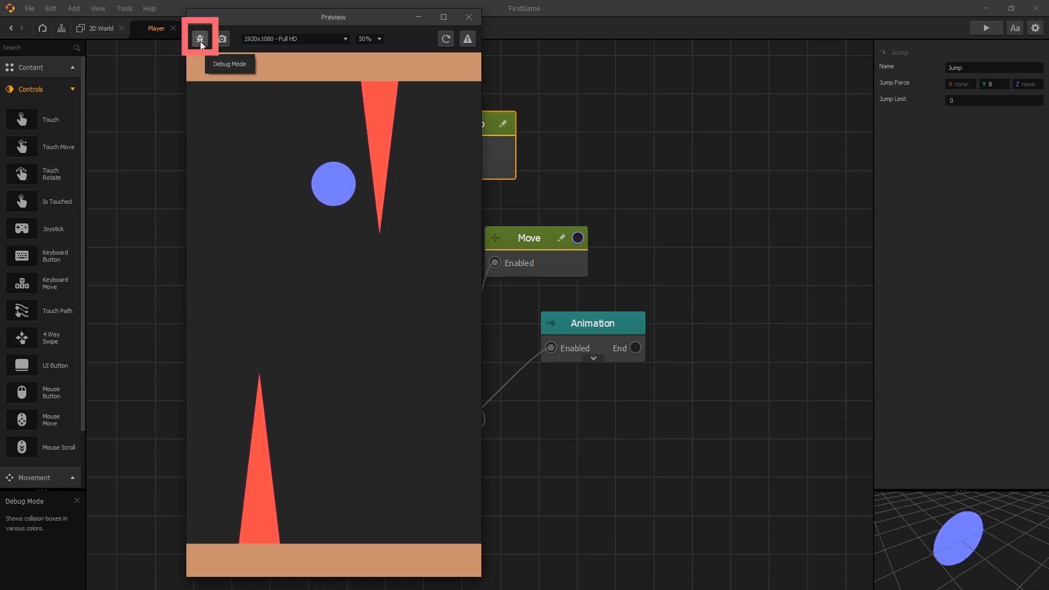
# Enable debug mode in the preview, reload and play to inspect the spikes' collision boxes, and close the preview
pyautogui.click(200, 39)
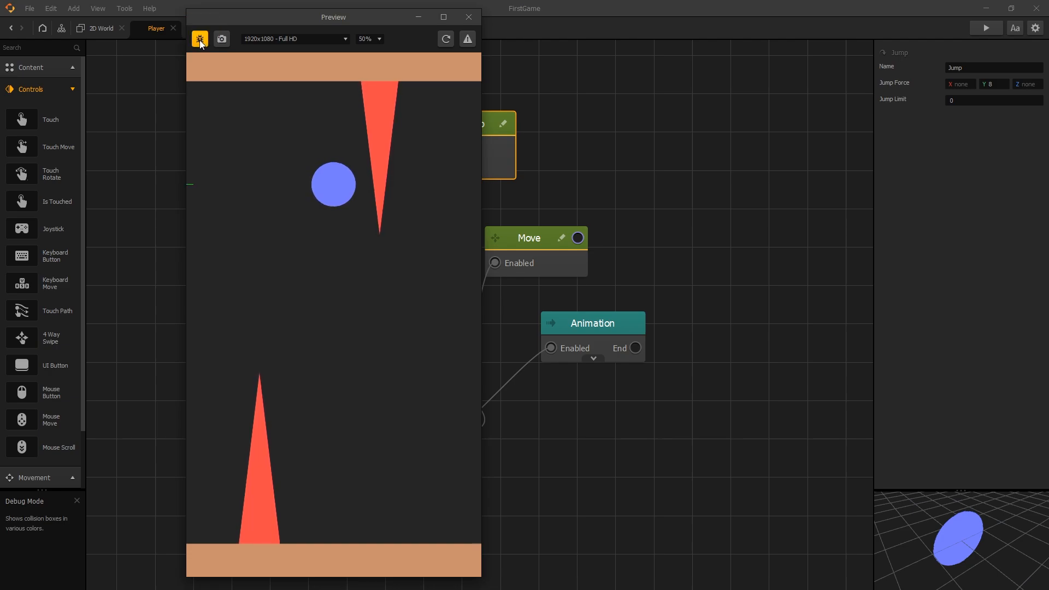
pyautogui.click(446, 40)
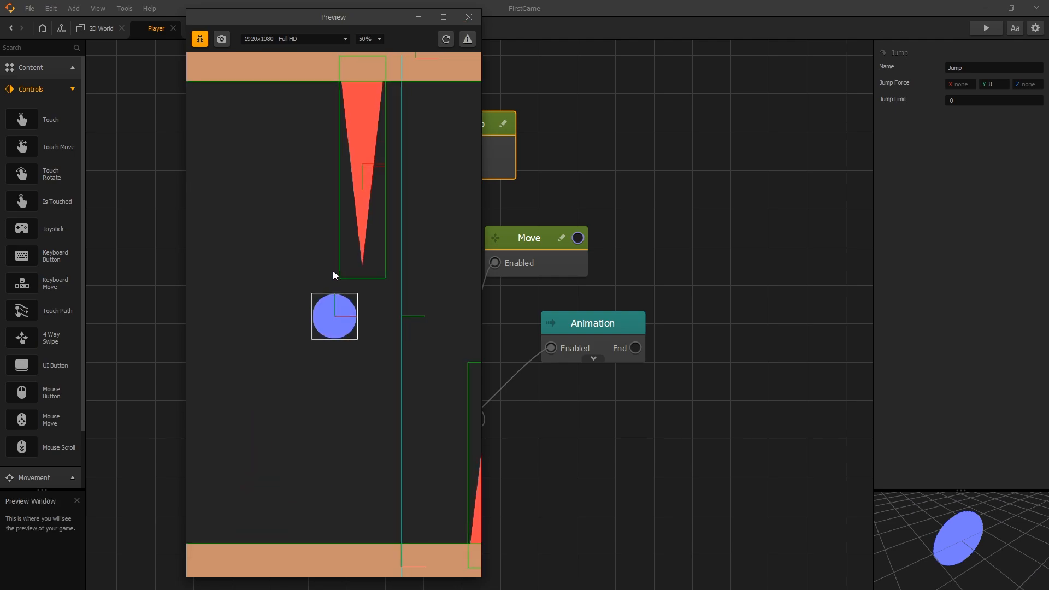
pyautogui.click(337, 263)
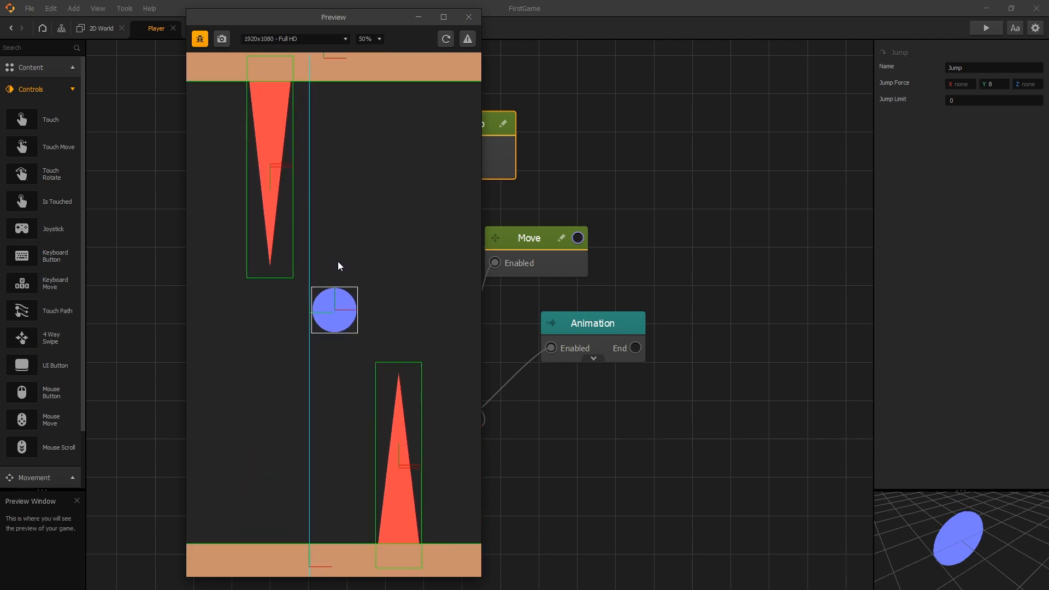
pyautogui.click(340, 265)
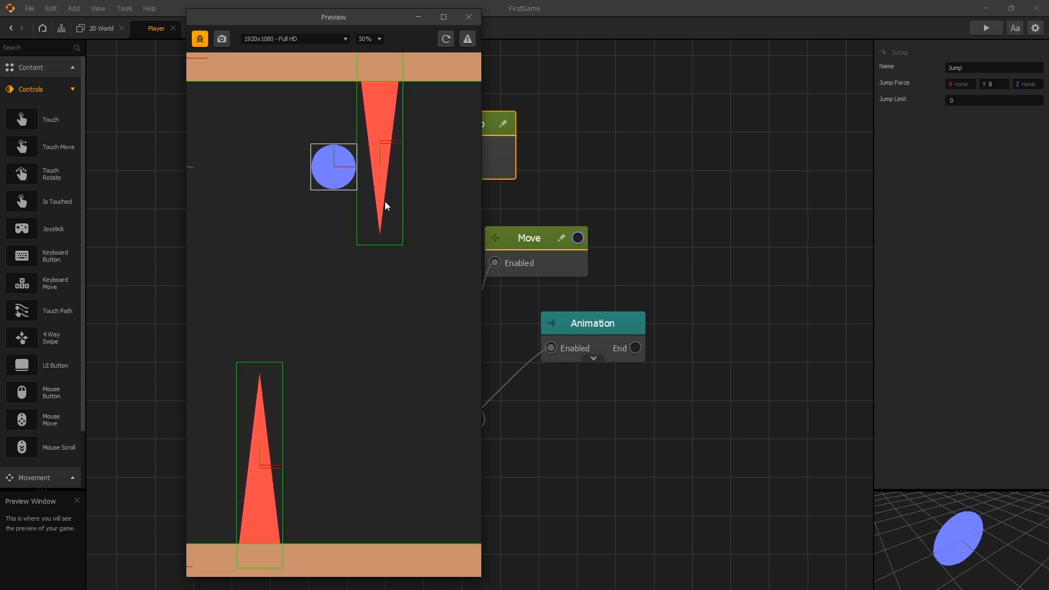
pyautogui.click(468, 17)
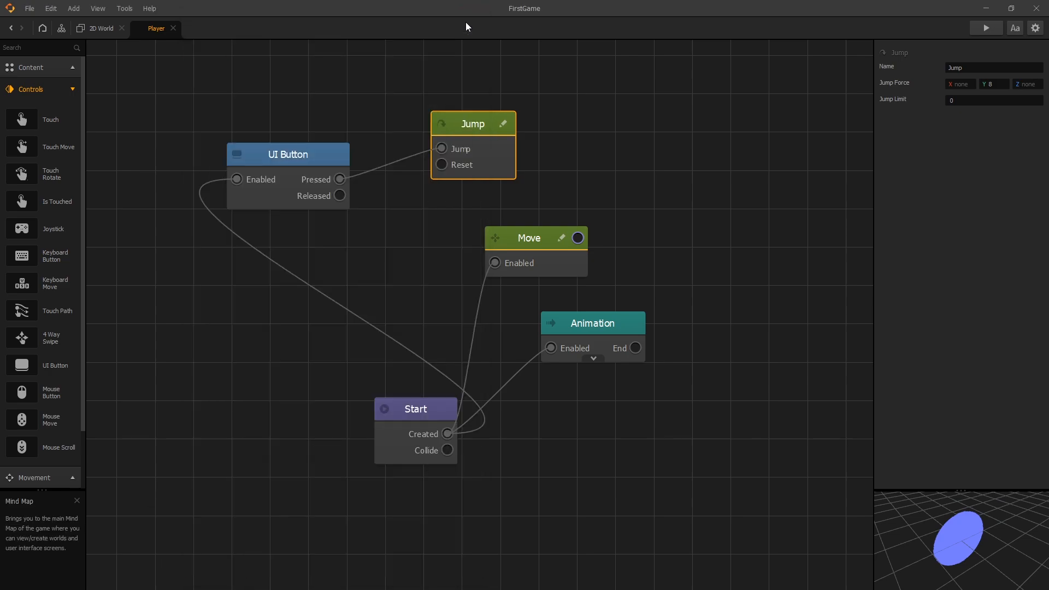
# In the 2D World, set the Enemy object's collision shape to Hull
pyautogui.click(102, 29)
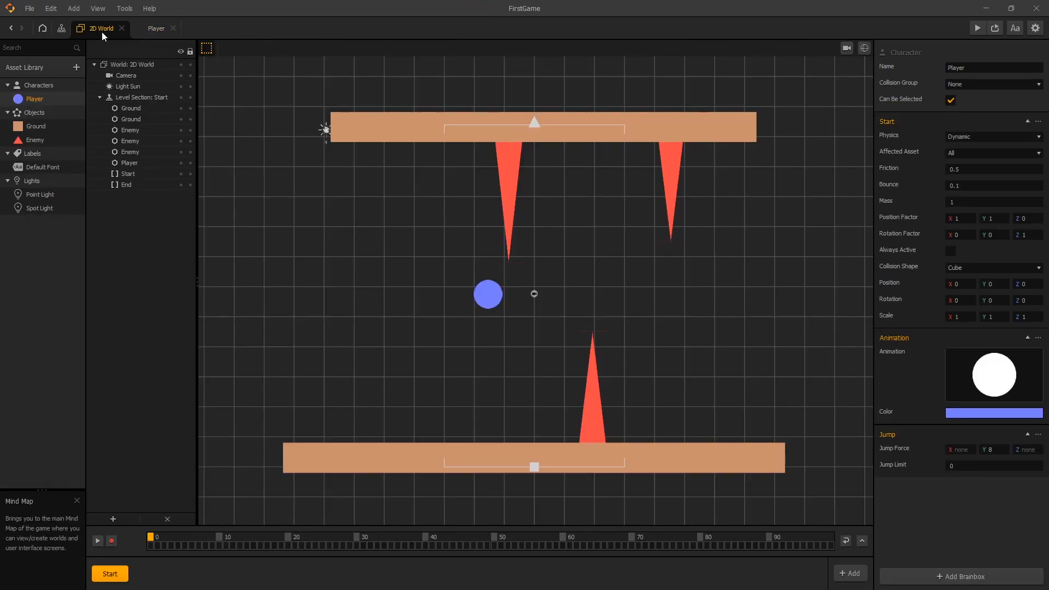
pyautogui.click(37, 139)
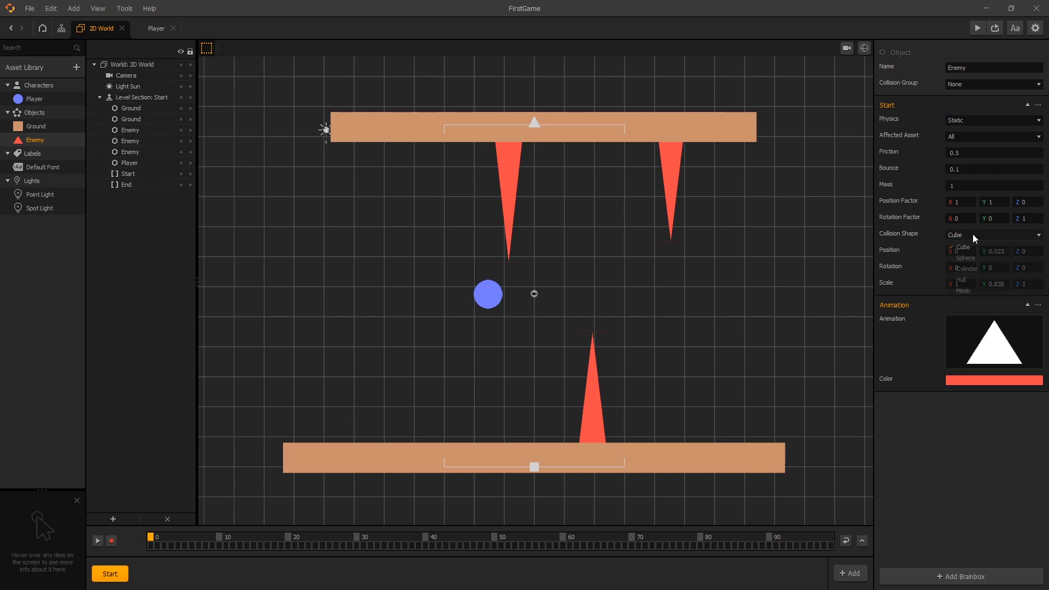
pyautogui.click(973, 234)
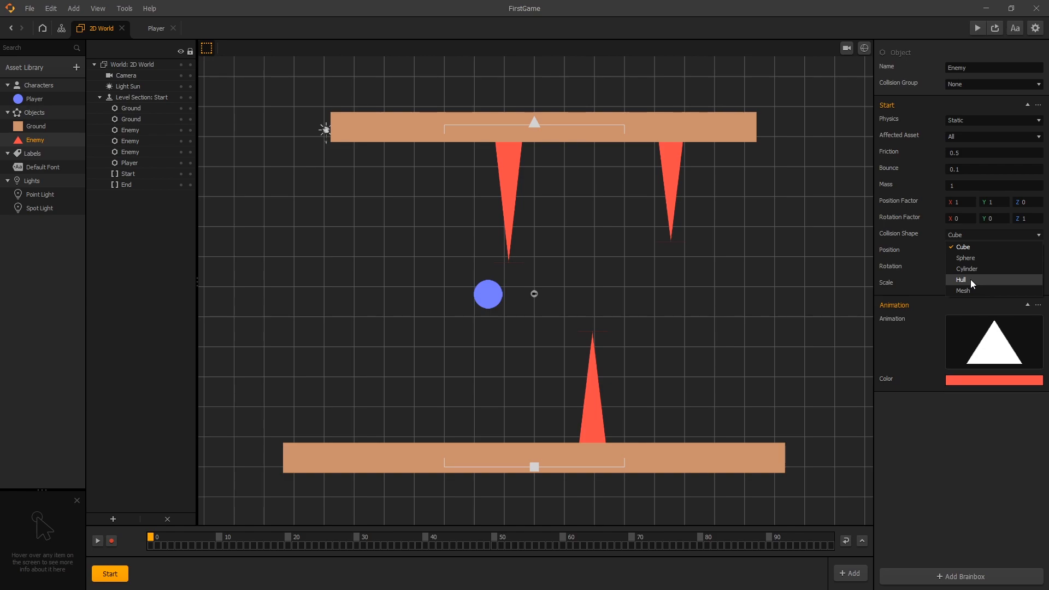
pyautogui.click(970, 280)
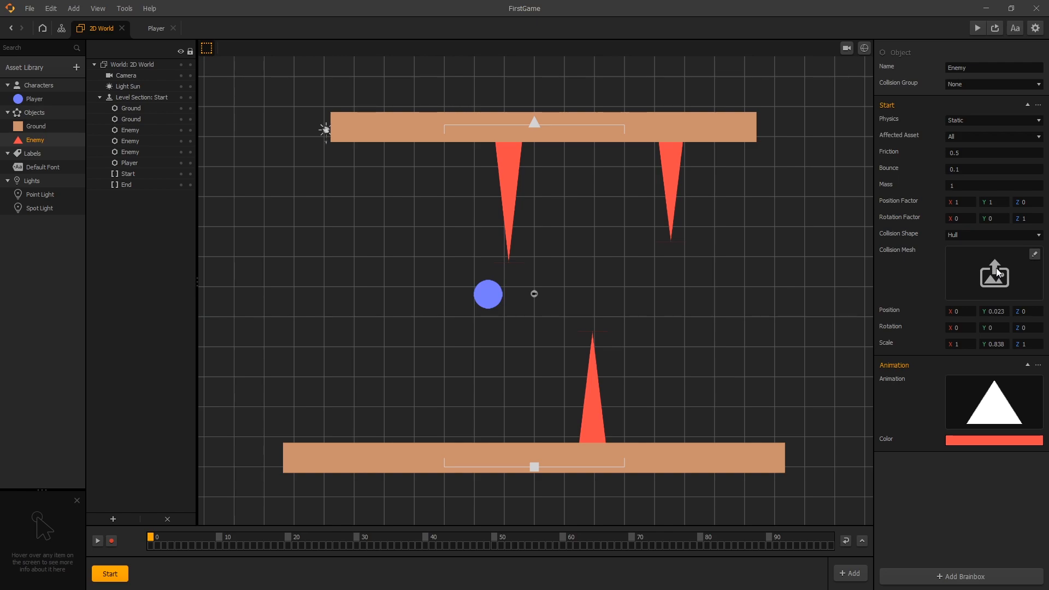
# Assign the Cone mesh from the Mesh Manager as the Enemy's collision mesh
pyautogui.click(1034, 254)
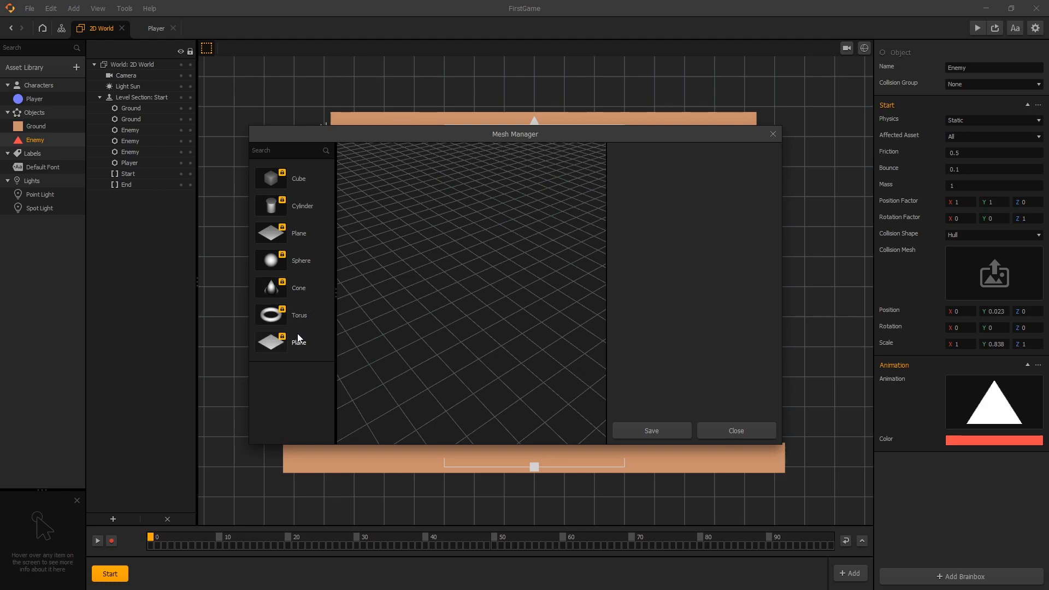
pyautogui.click(299, 290)
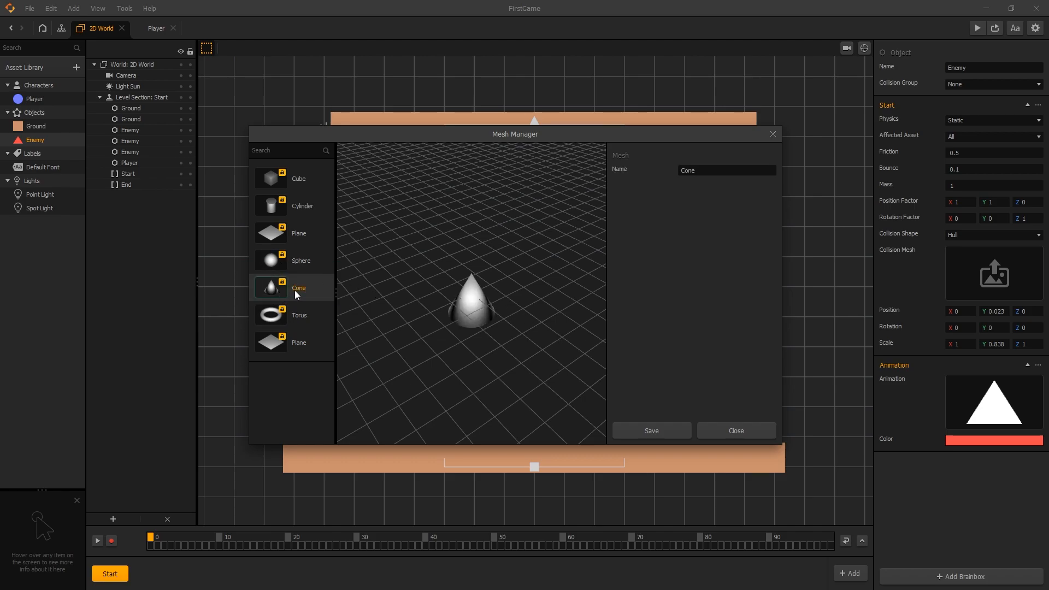
pyautogui.click(657, 431)
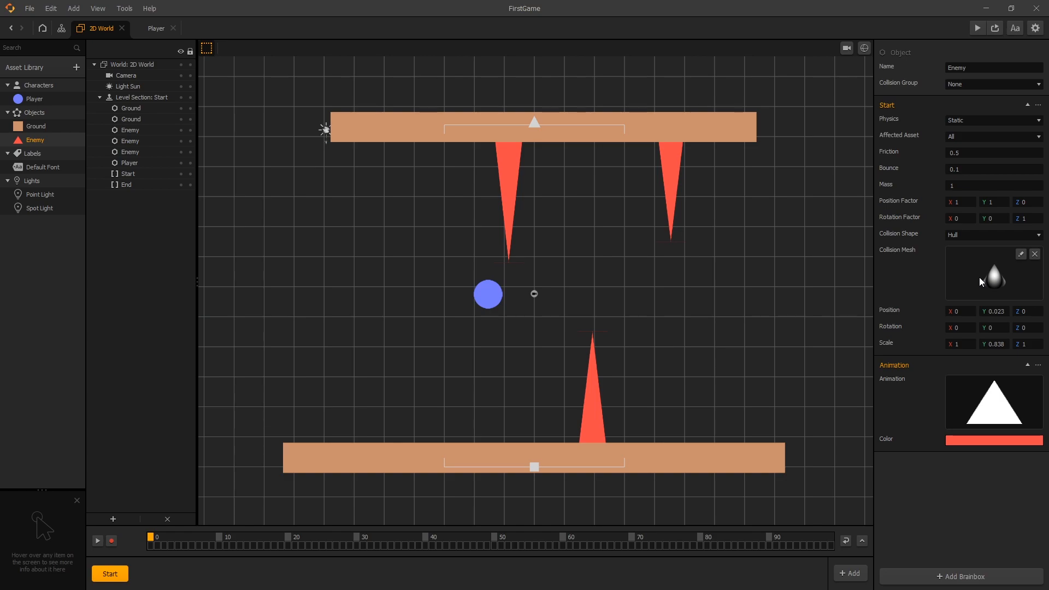
# Preview the game to check the Enemy's new collision shape, turn debug mode off, reload, and close the preview
pyautogui.hotkey('ctrl', 'p')
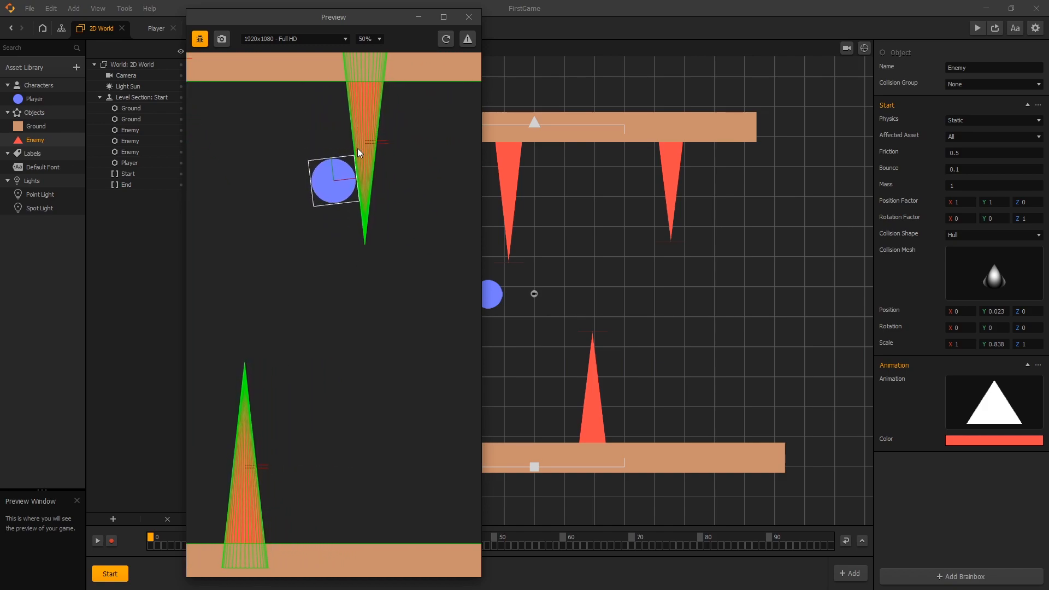
pyautogui.click(200, 39)
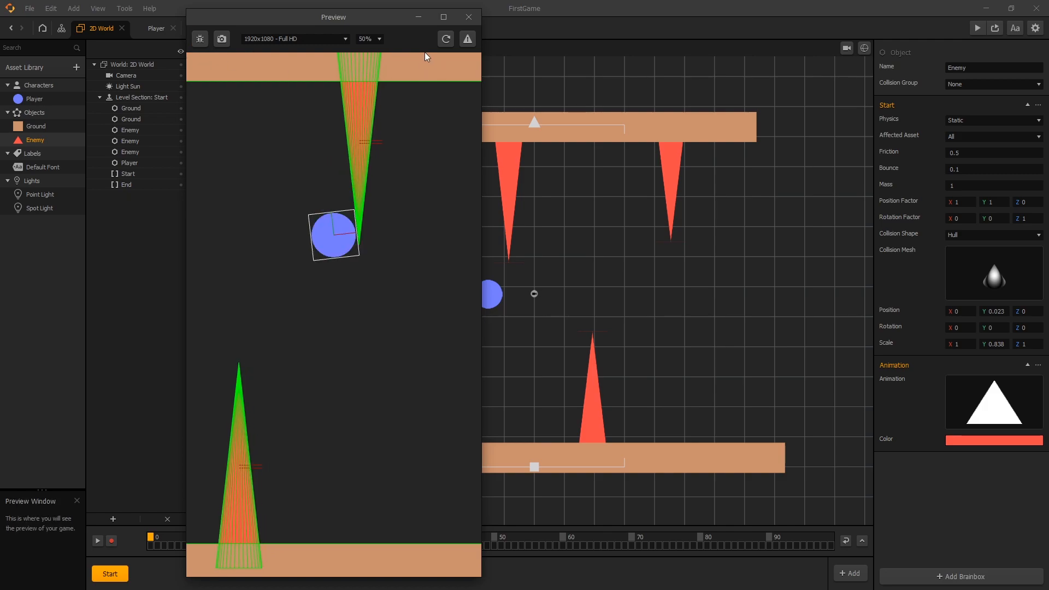
pyautogui.click(443, 42)
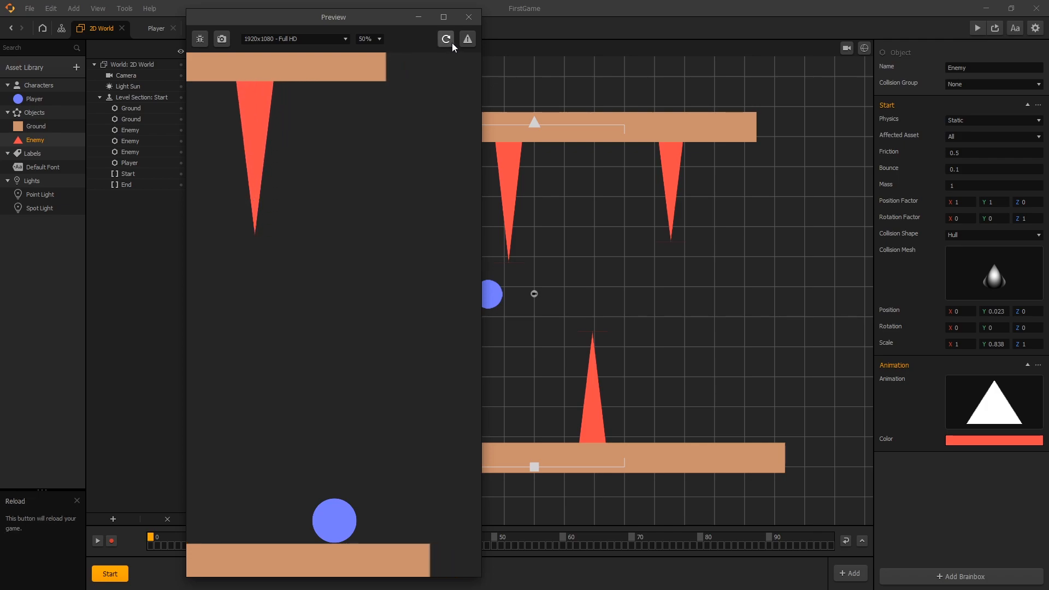
pyautogui.click(469, 17)
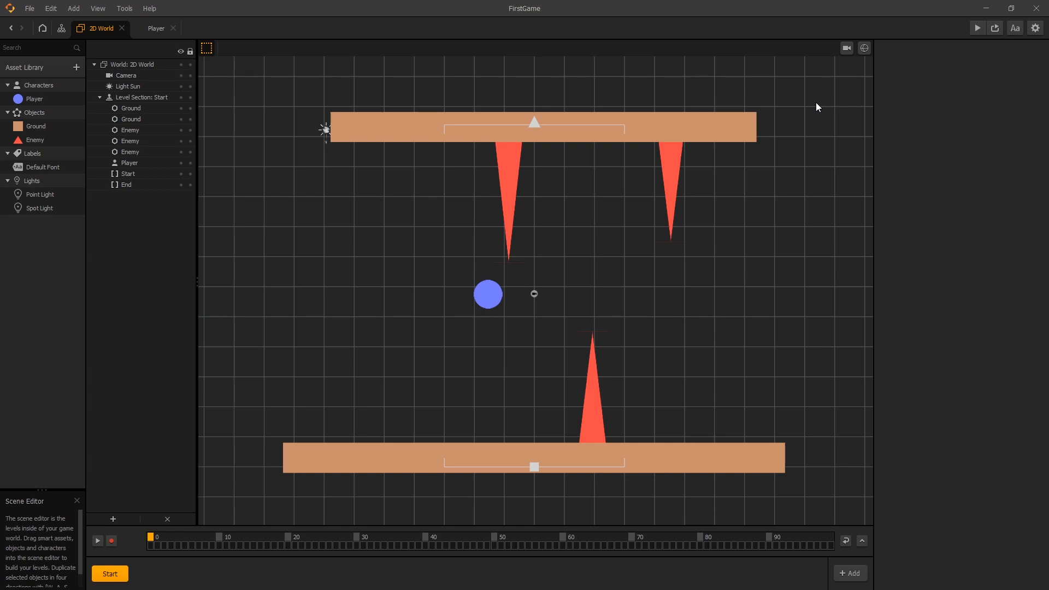
# Look through the game camera briefly, return to the scene view, and turn on the Collision Shape Editor
pyautogui.click(845, 50)
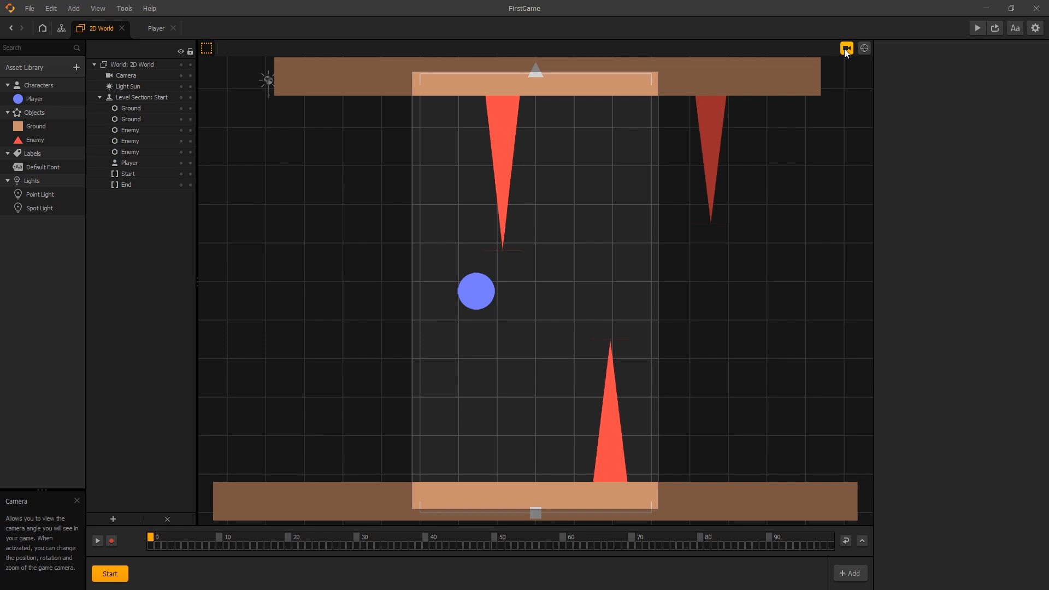
pyautogui.click(845, 51)
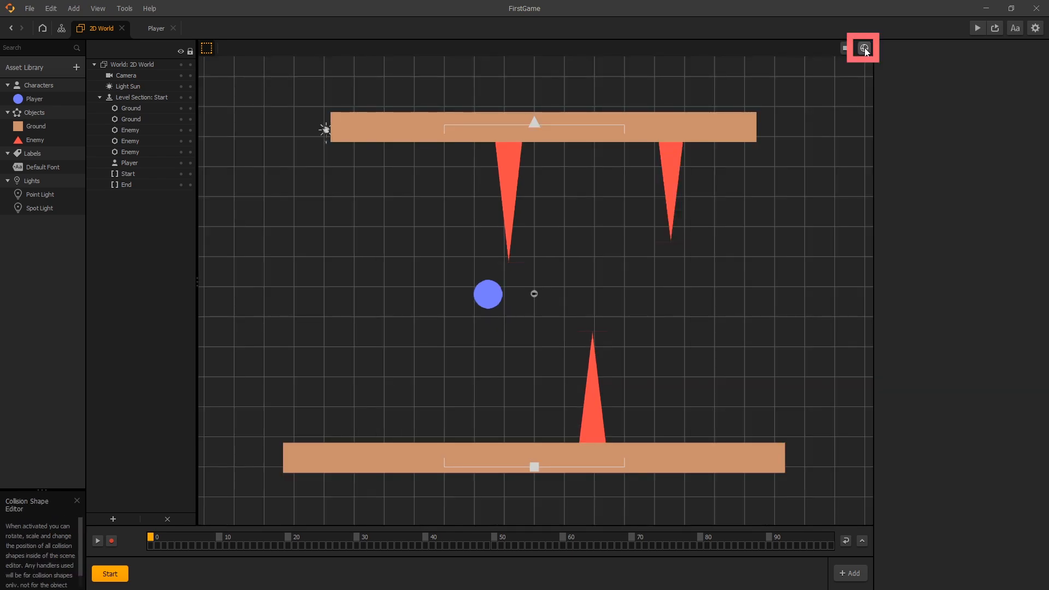
pyautogui.click(864, 48)
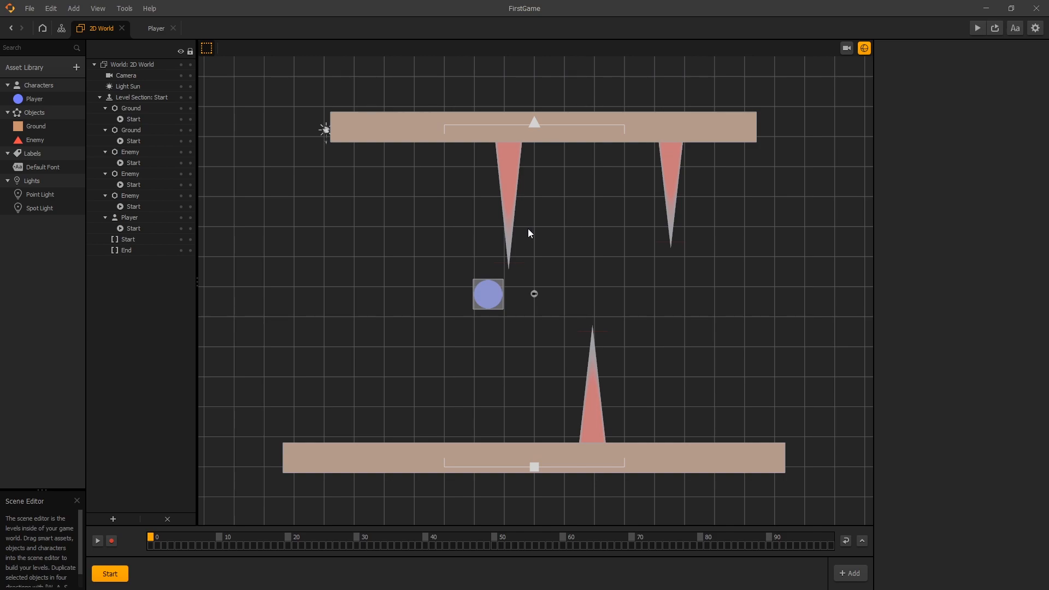
# Shorten the Enemy's collision shape from its tip to a Y scale of about 0.773 and Y position of about -0.042
pyautogui.scroll(-1, 594, 197)
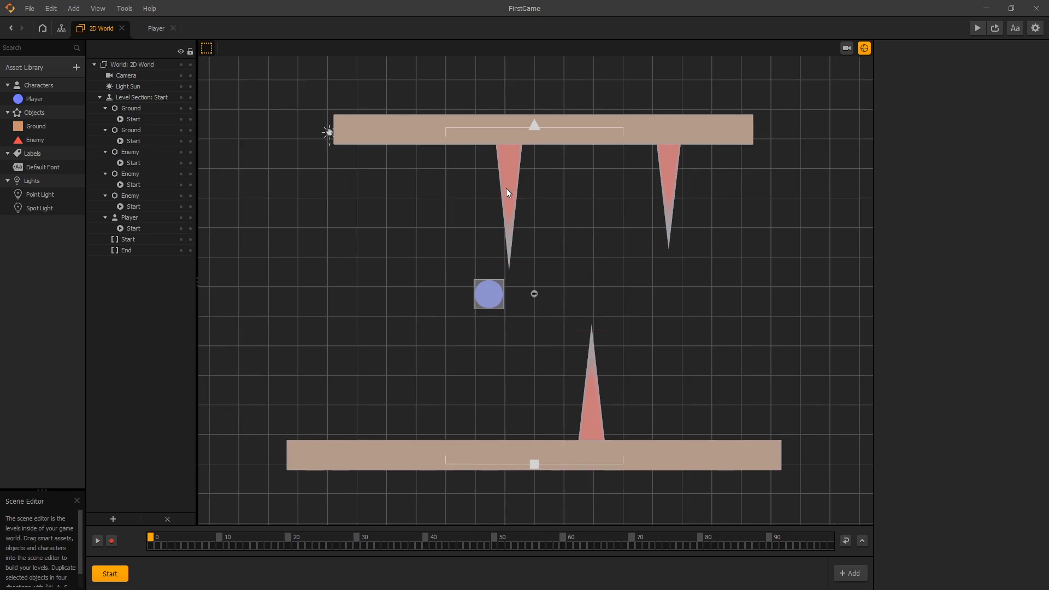
pyautogui.scroll(4, 491, 205)
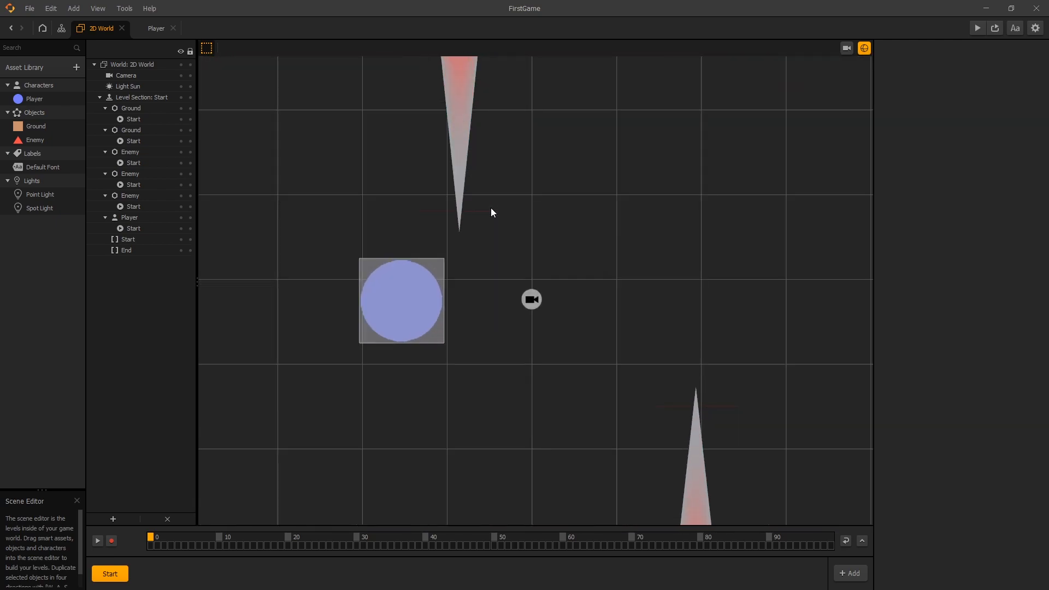
pyautogui.scroll(1, 491, 211)
pyautogui.scroll(-1, 491, 212)
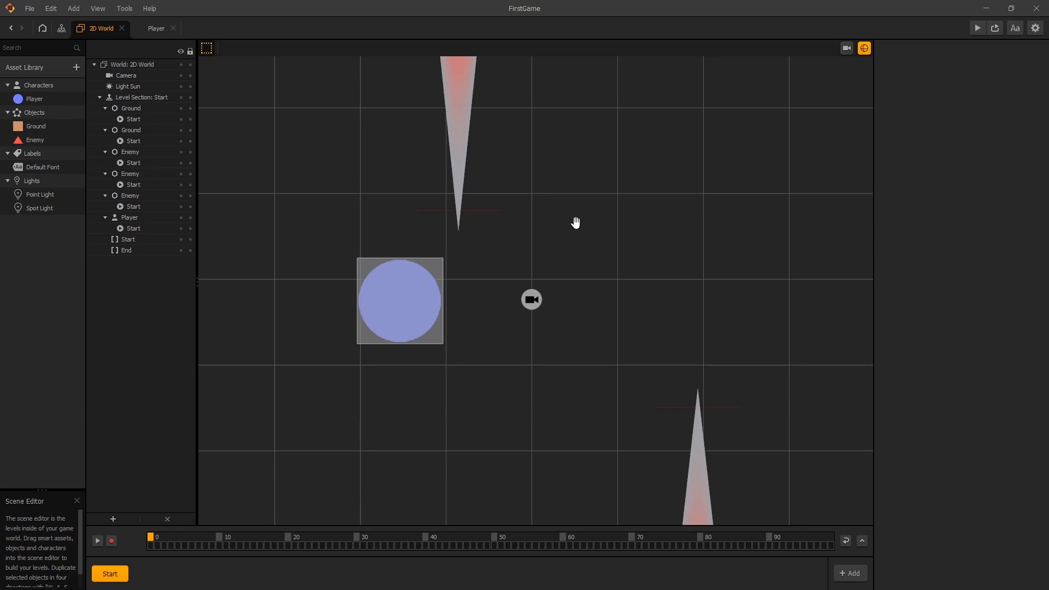
pyautogui.moveTo(556, 196); pyautogui.dragTo(590, 332)
pyautogui.scroll(5, 513, 206)
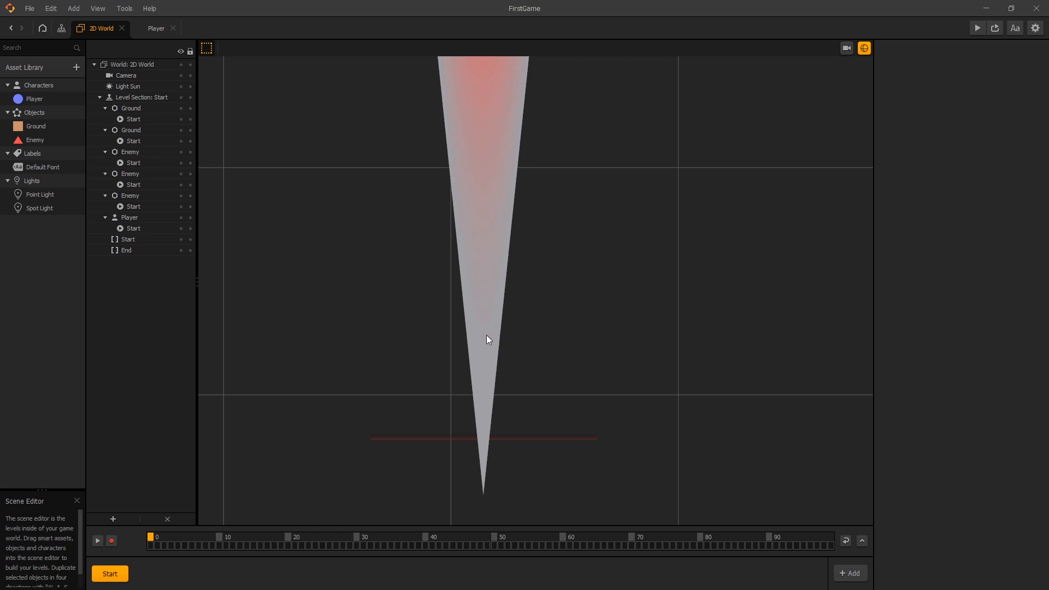
pyautogui.click(472, 414)
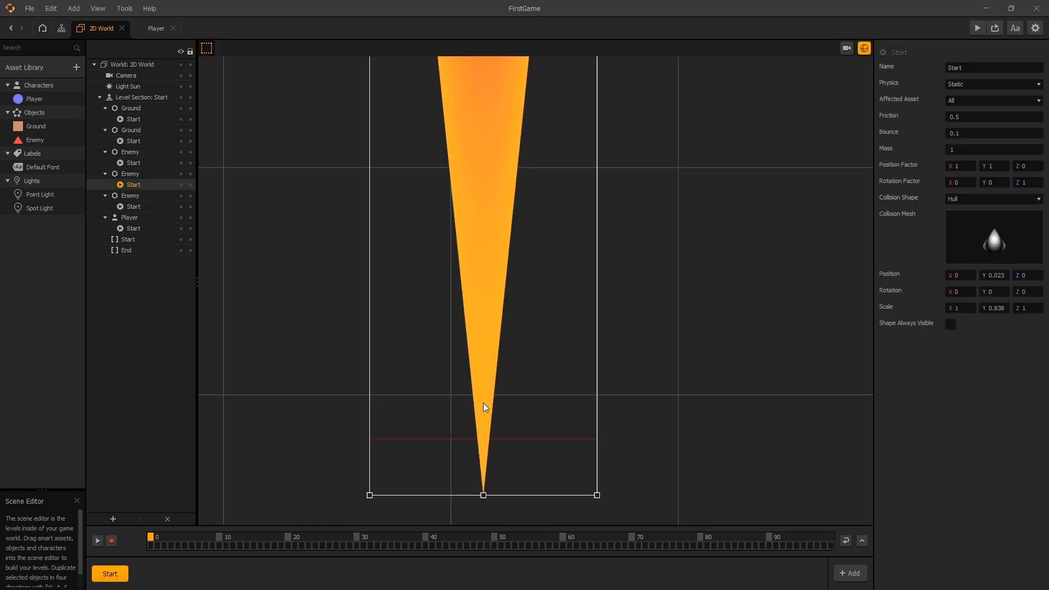
pyautogui.moveTo(483, 490); pyautogui.dragTo(489, 411)
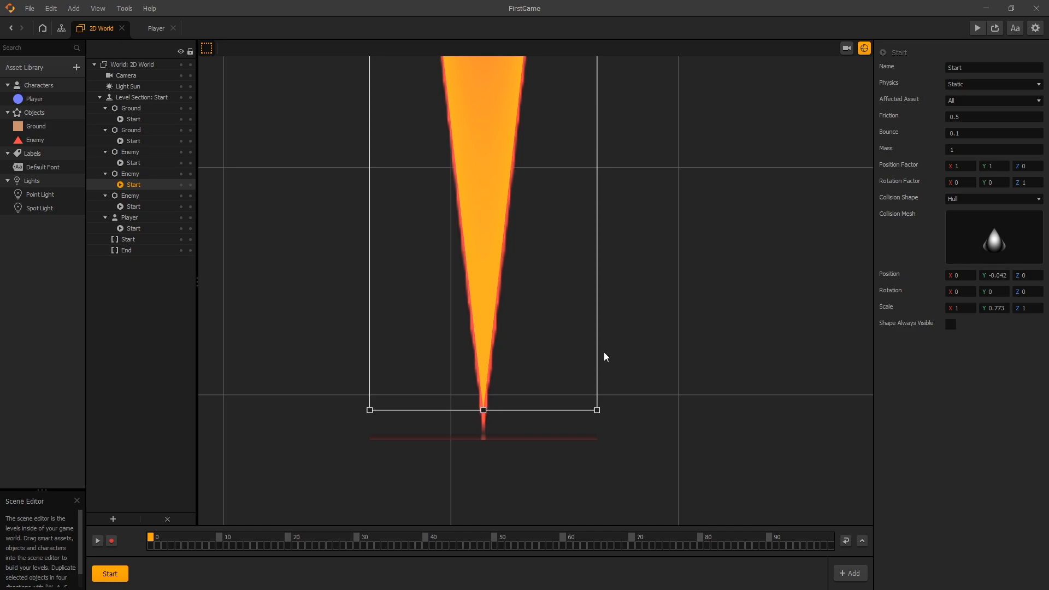
pyautogui.click(676, 308)
pyautogui.scroll(2, 481, 269)
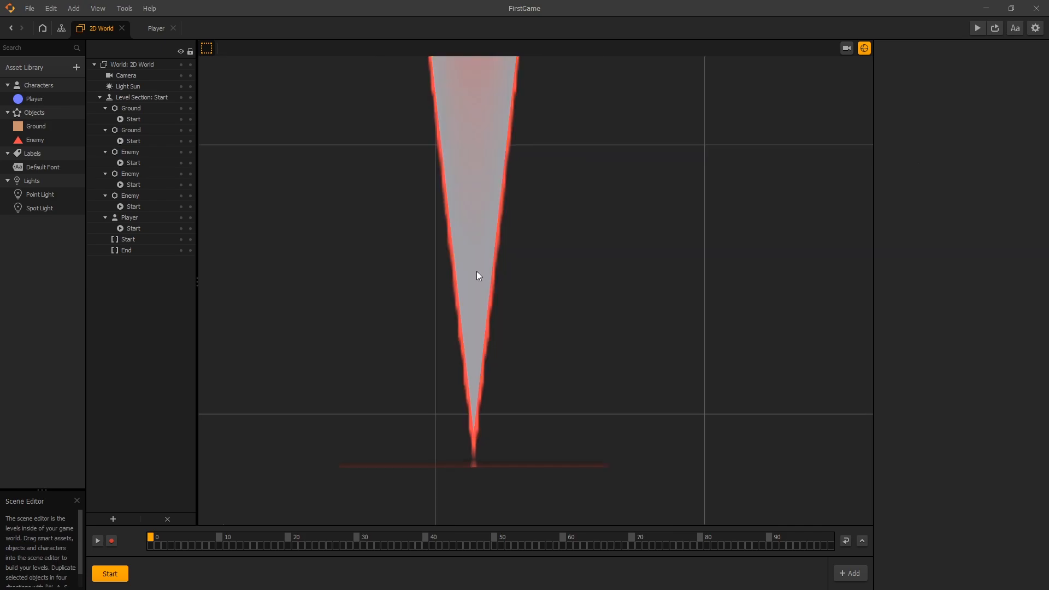
# Check the resized spike collision shapes, clear the selection, and turn off the Collision Shape Editor
pyautogui.click(471, 322)
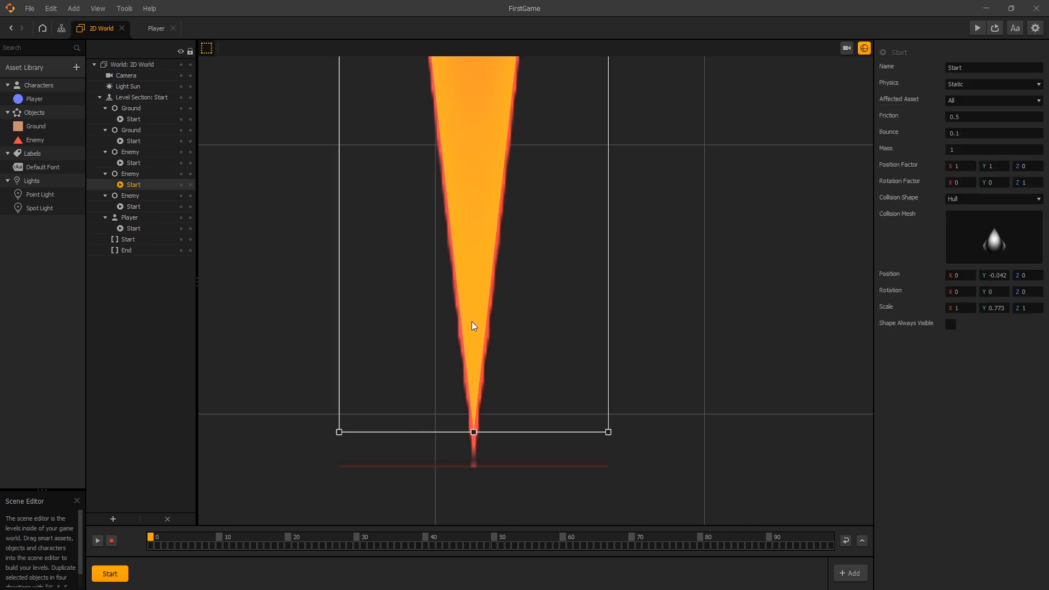
pyautogui.click(774, 358)
pyautogui.scroll(-5, 478, 315)
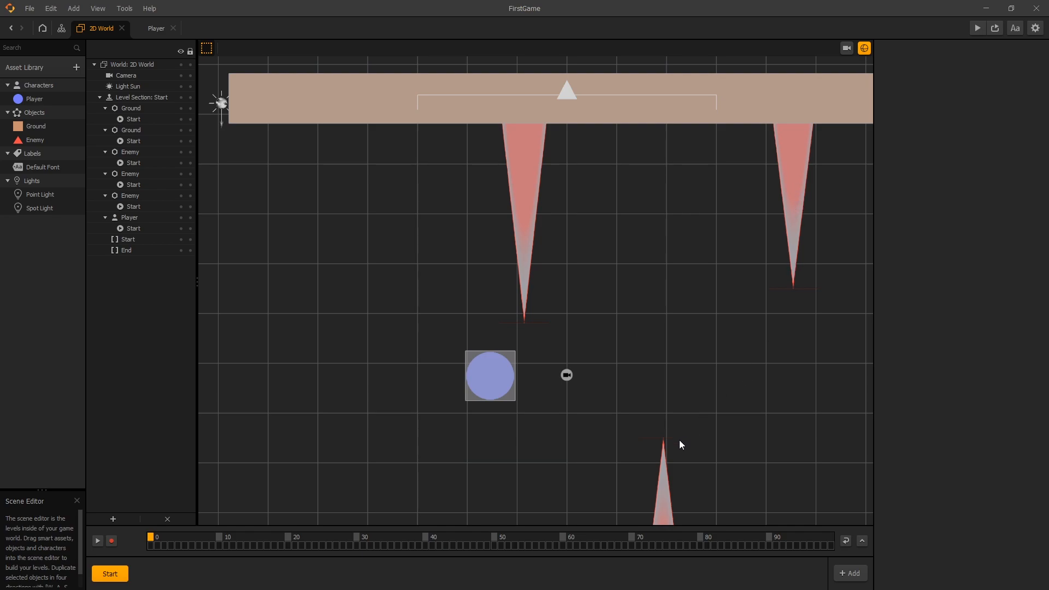
pyautogui.scroll(-2, 689, 437)
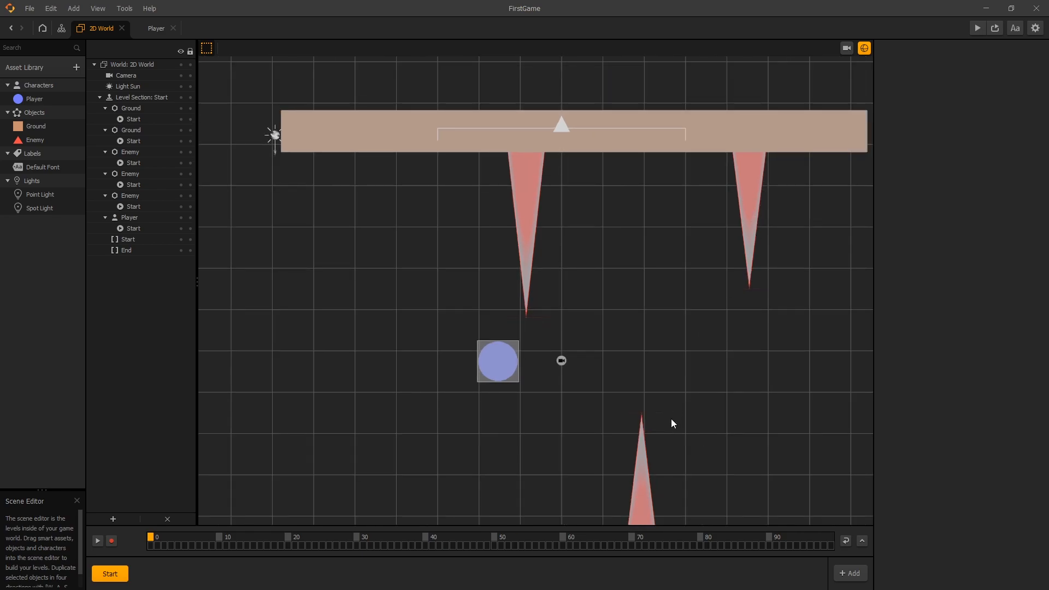
pyautogui.click(864, 49)
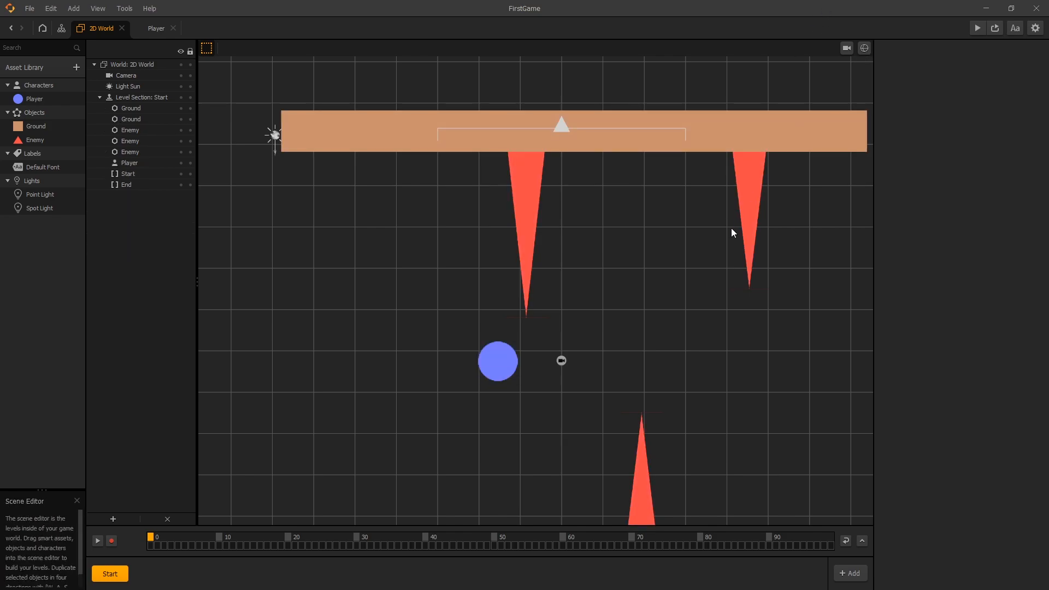
# Preview the game and make the player jump repeatedly to test how it collides with the spikes
pyautogui.click(976, 29)
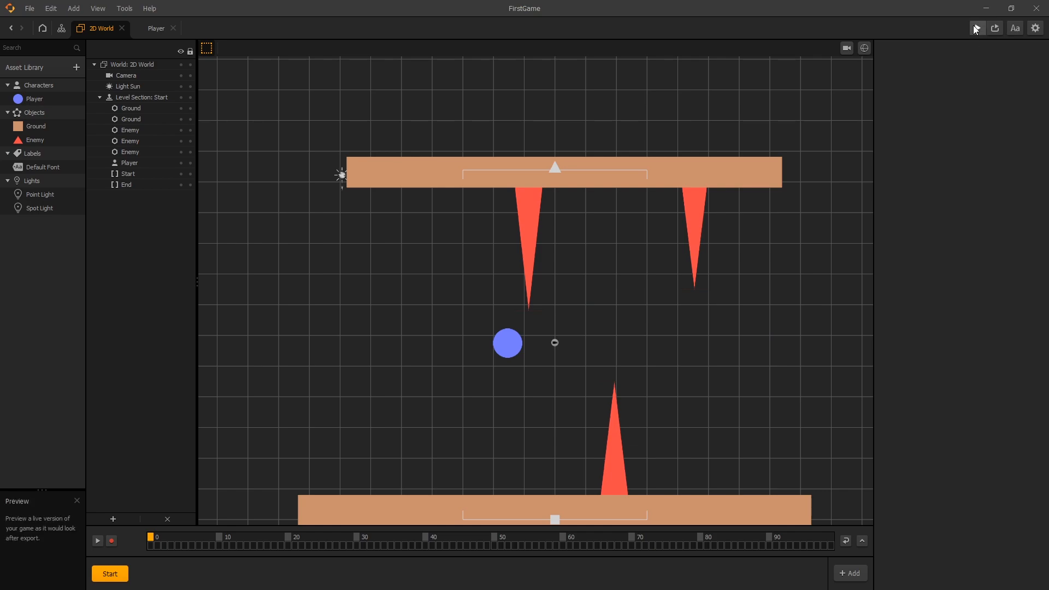
pyautogui.click(408, 293)
pyautogui.click(408, 293)
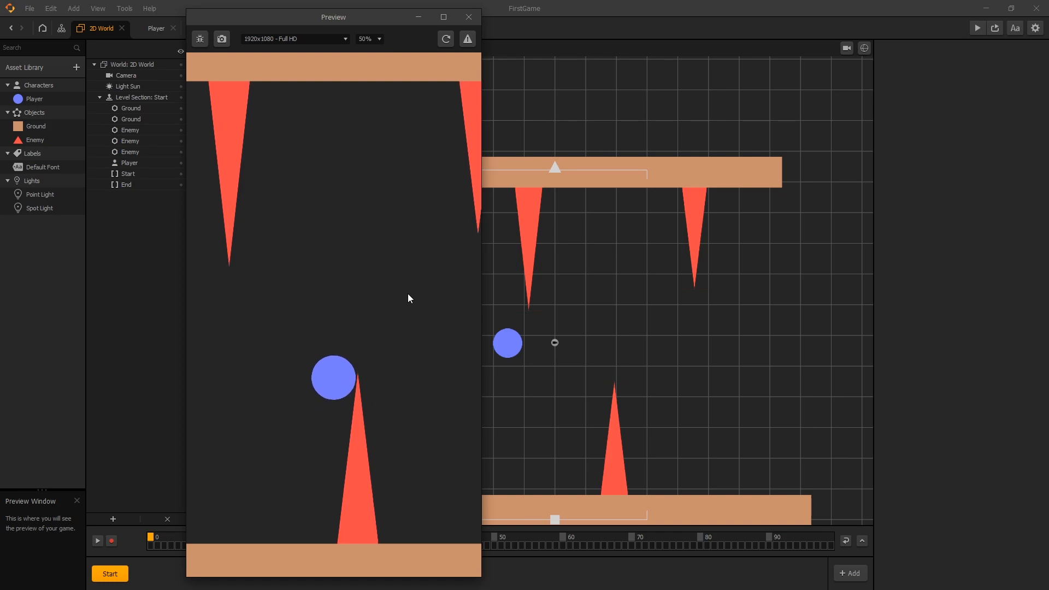
pyautogui.click(408, 293)
pyautogui.click(407, 294)
pyautogui.click(408, 293)
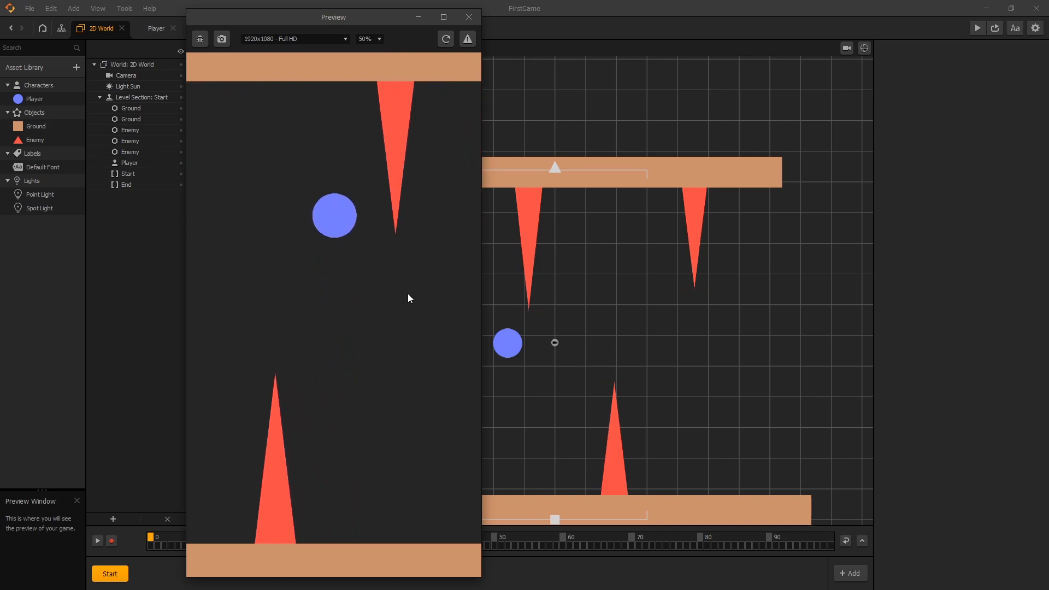
pyautogui.click(408, 298)
# Enable debug mode in the preview, reload, and play through the spikes to inspect their adjusted collision shapes
pyautogui.click(198, 39)
pyautogui.click(446, 39)
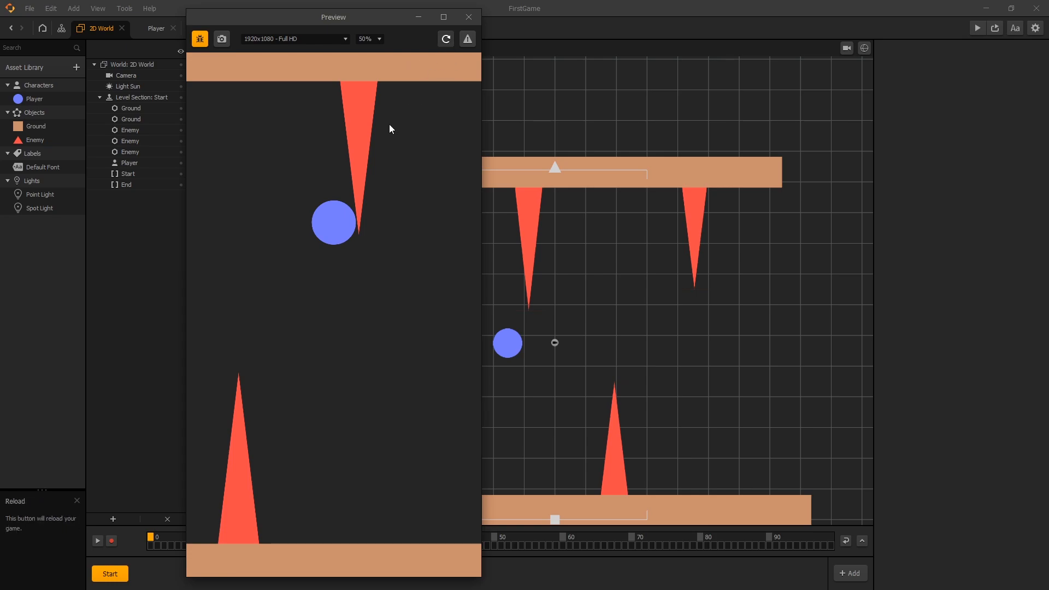
pyautogui.click(392, 160)
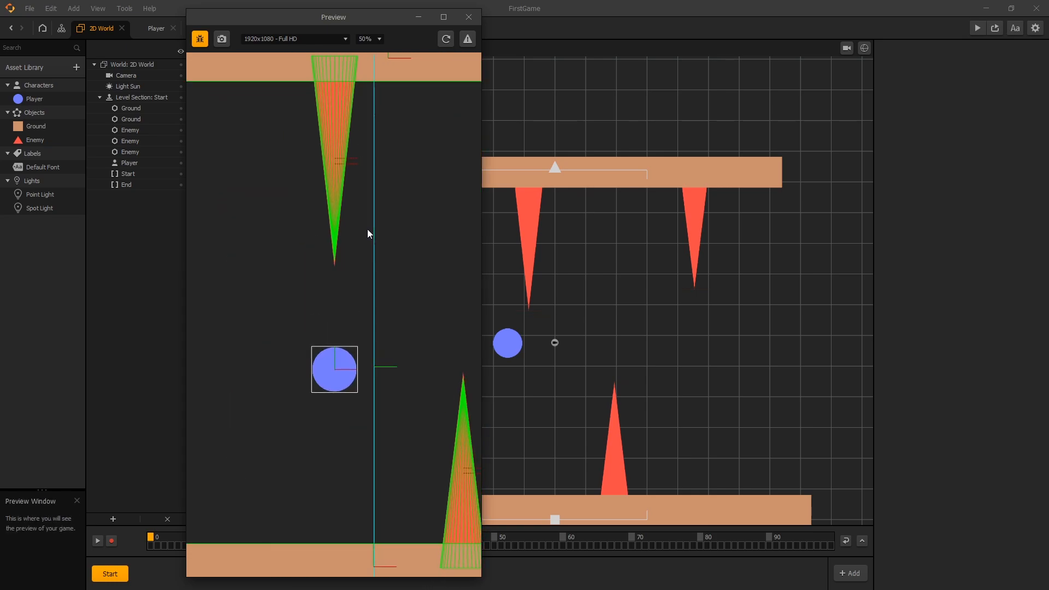
pyautogui.click(367, 230)
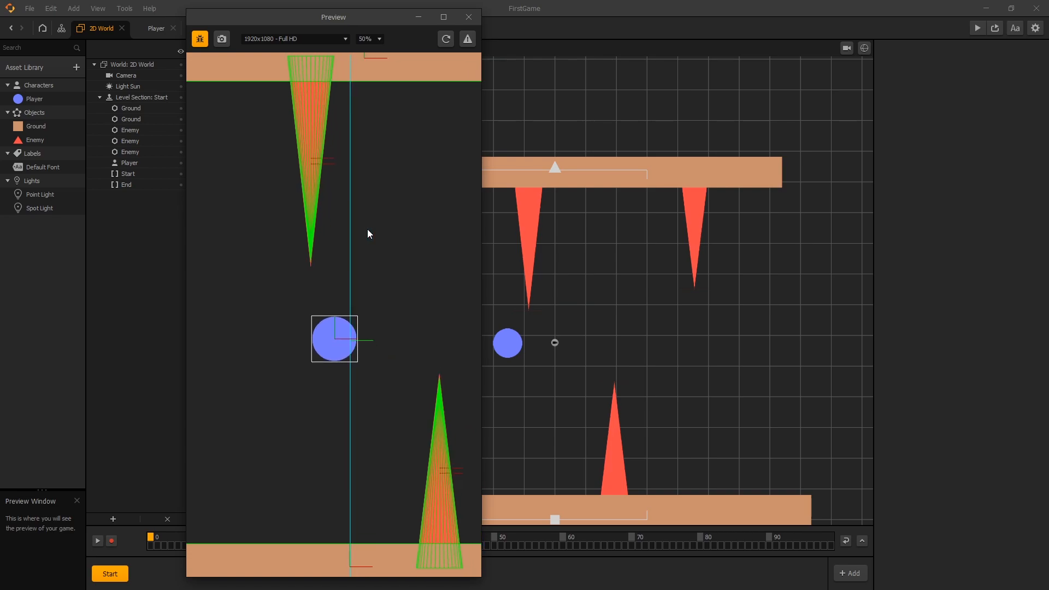
pyautogui.click(367, 230)
pyautogui.click(368, 229)
pyautogui.click(354, 238)
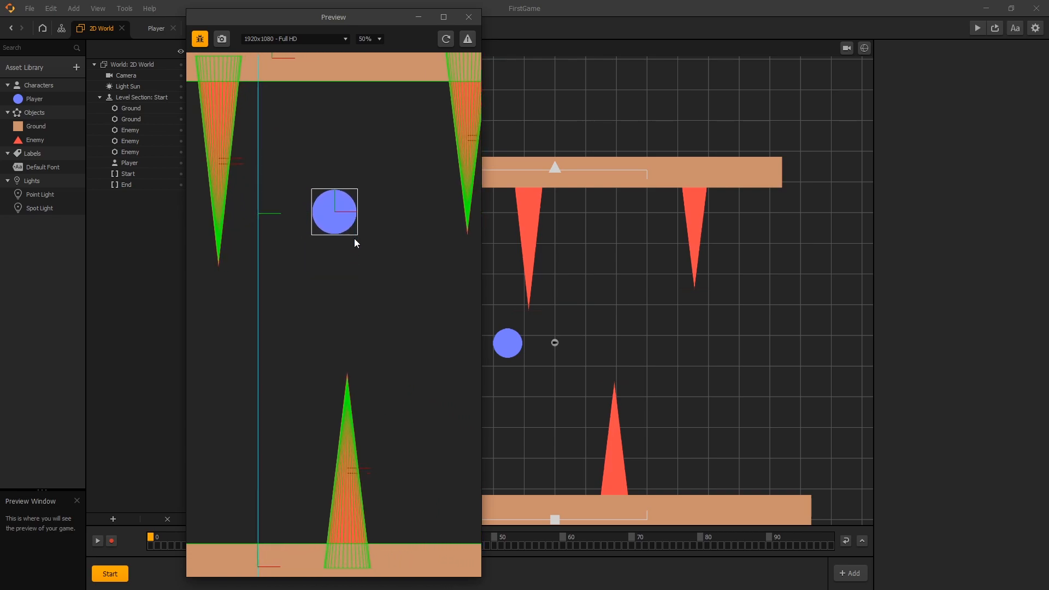
pyautogui.click(385, 244)
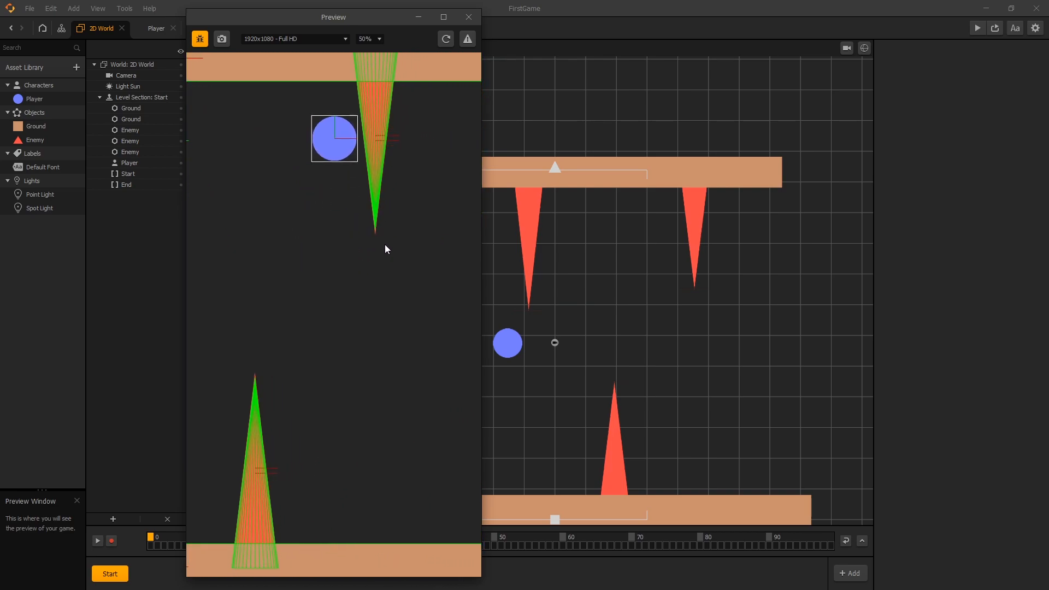